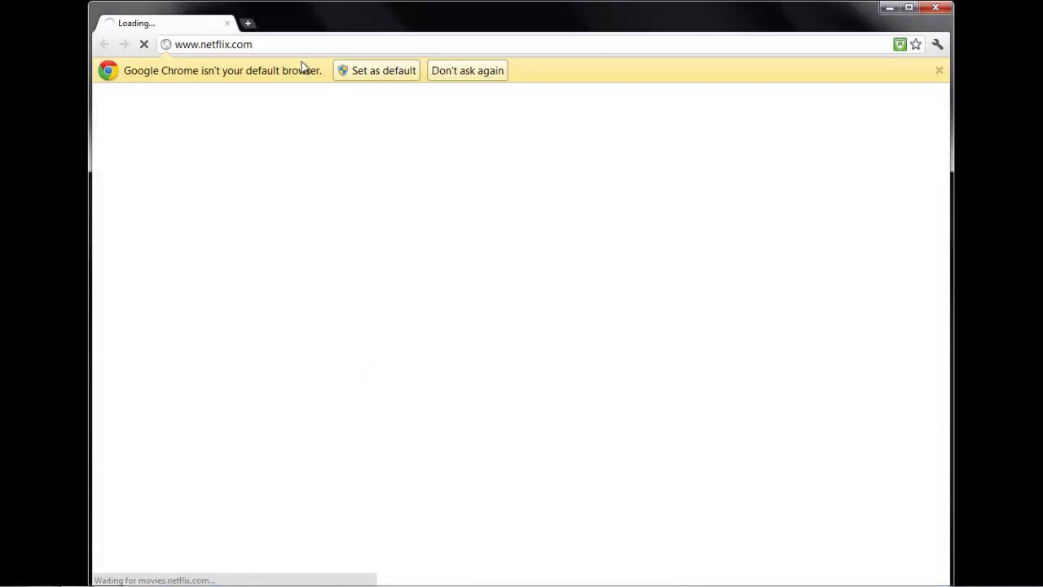
- Go to google.com, search for "tor" and open the Tor Project: Anonymity Online result
left_click(294, 45)
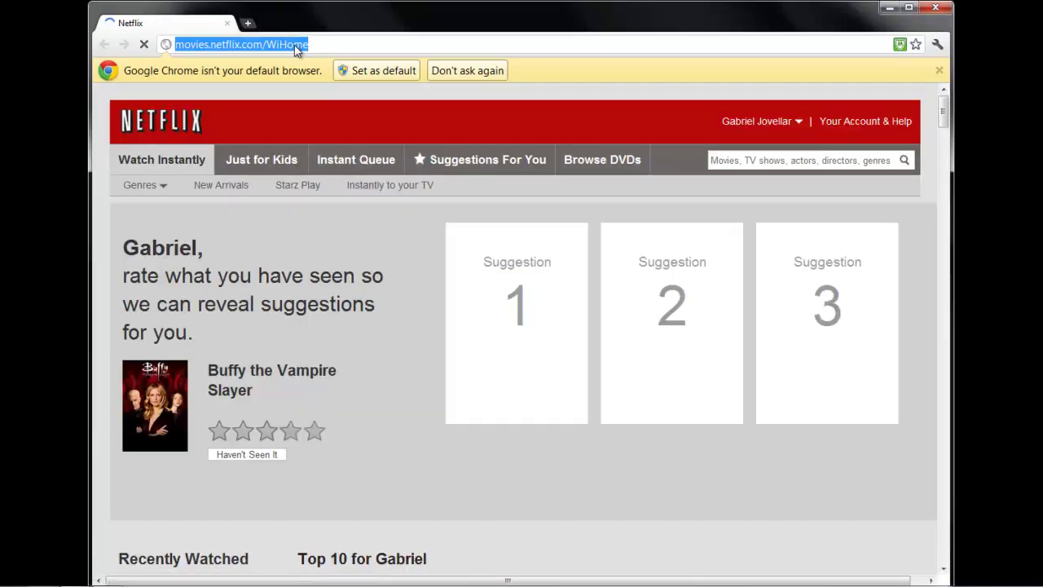
type("google.com")
key("Return")
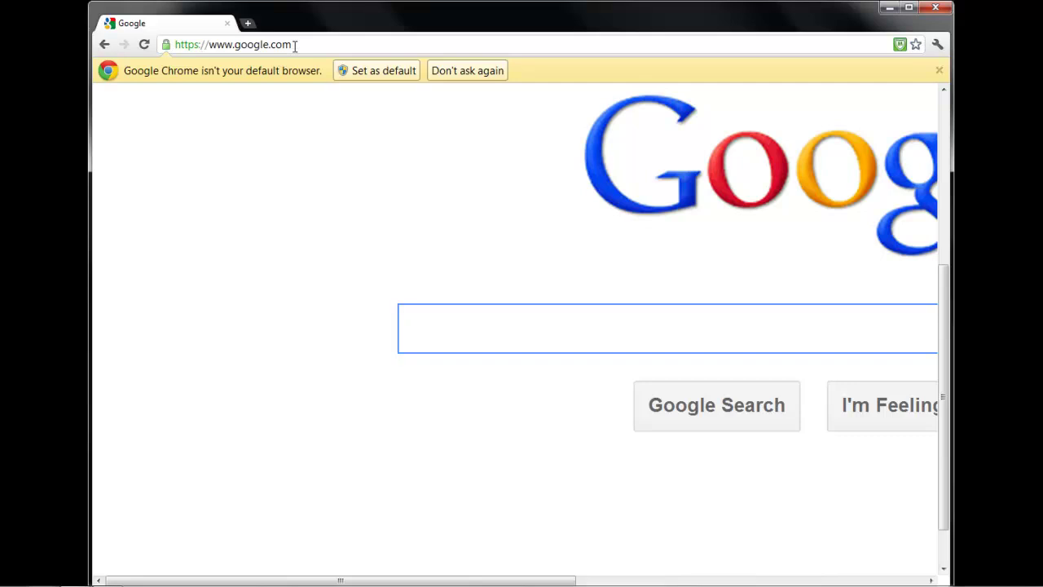
type("tor")
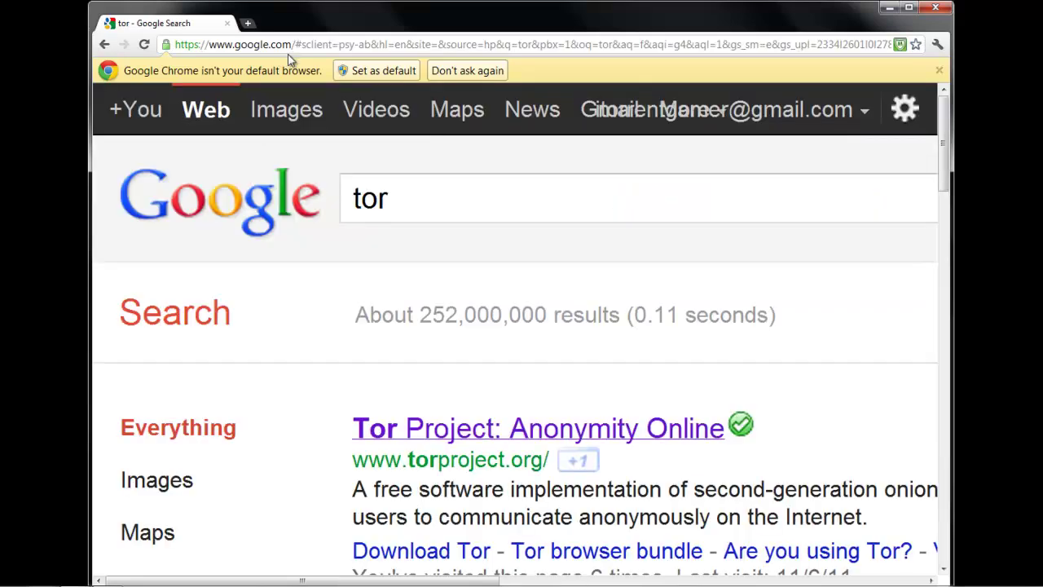
left_click(484, 431)
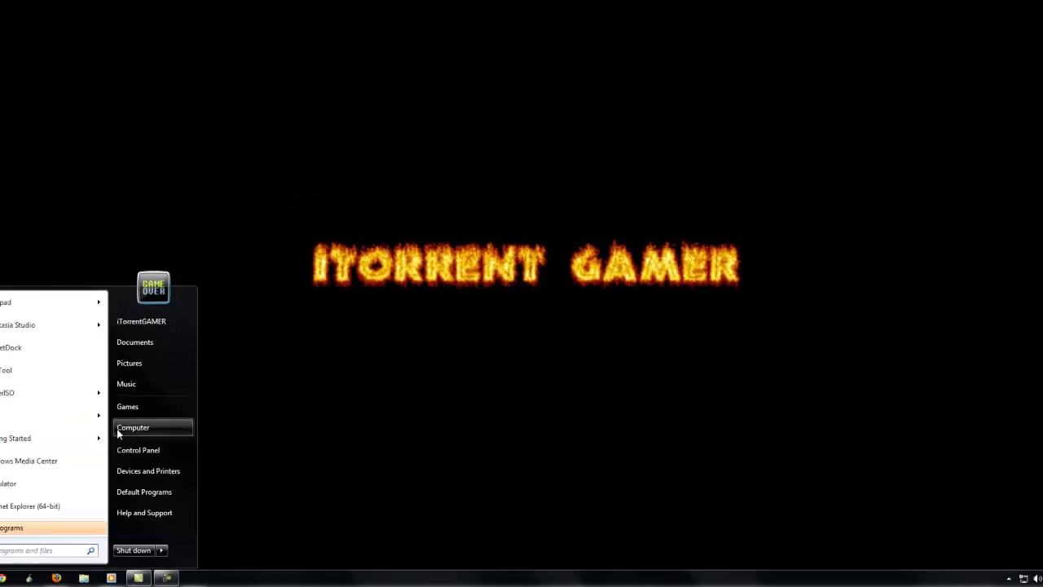
- Launch Start Tor Browser from Programs > TOR > Tor Browser on the FreeAgent GoFlex drive (D:) and open Vidalia's network map
left_click(119, 430)
double_click(483, 88)
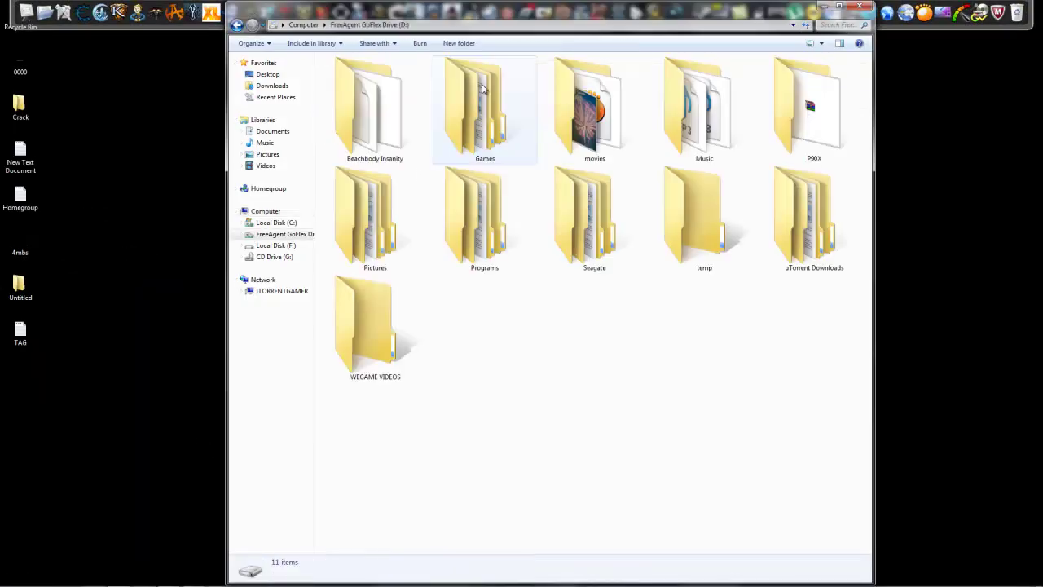
double_click(484, 216)
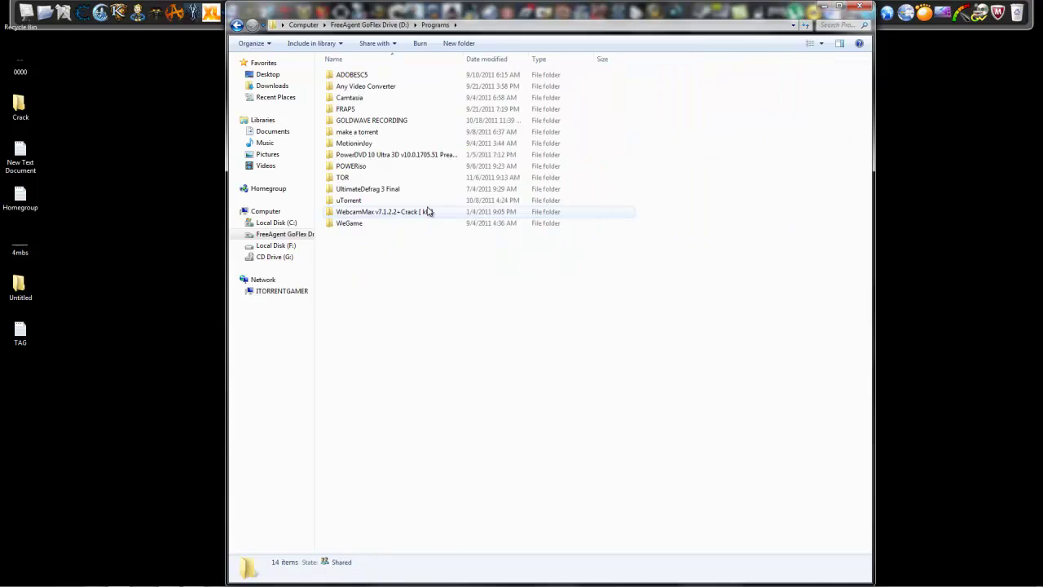
double_click(379, 179)
double_click(385, 77)
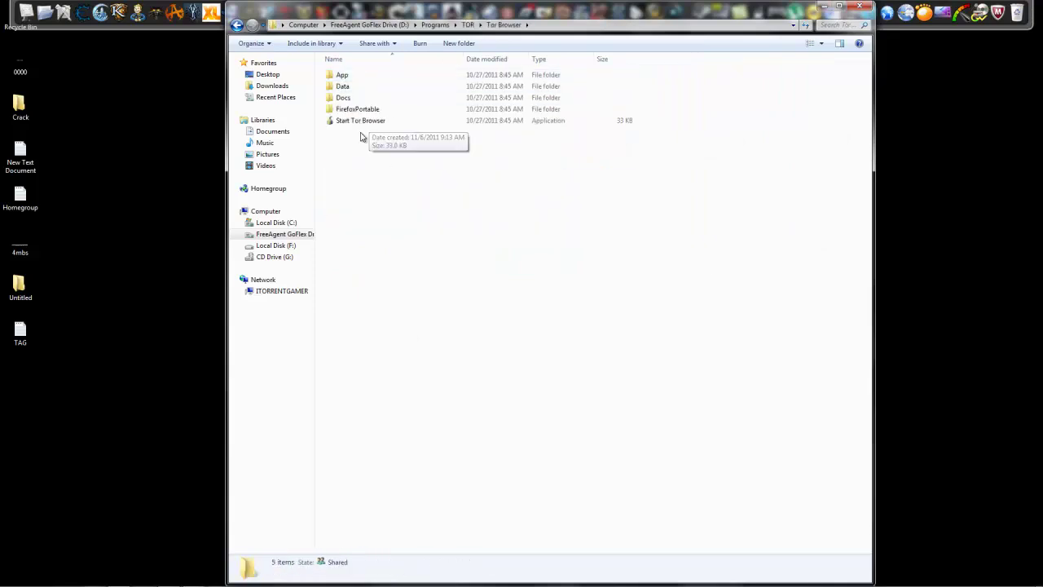
double_click(315, 93)
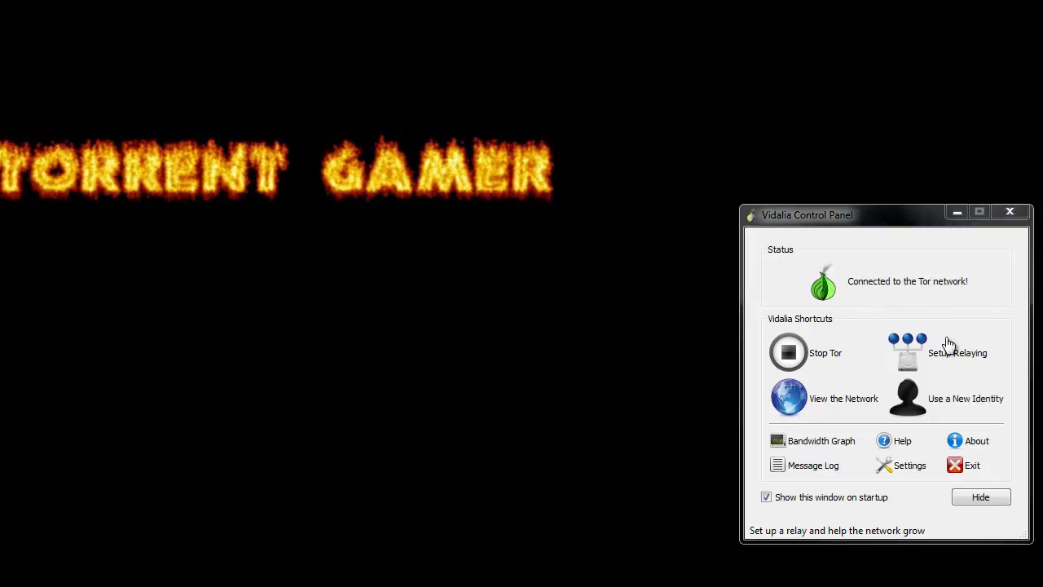
left_click(791, 405)
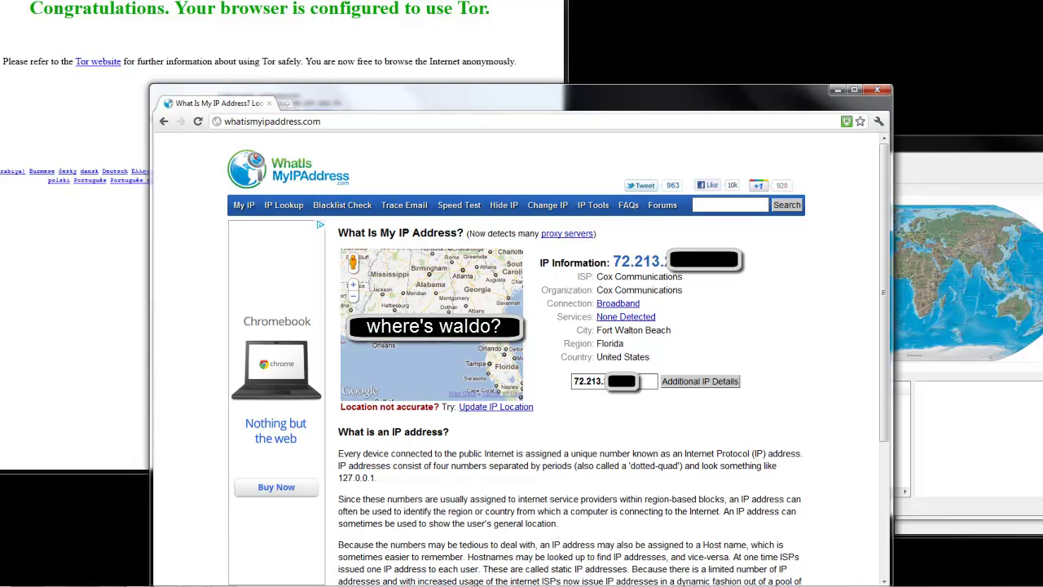
- Clear the whatismyipaddress.com address in the Chrome window and close that window
left_click(309, 124)
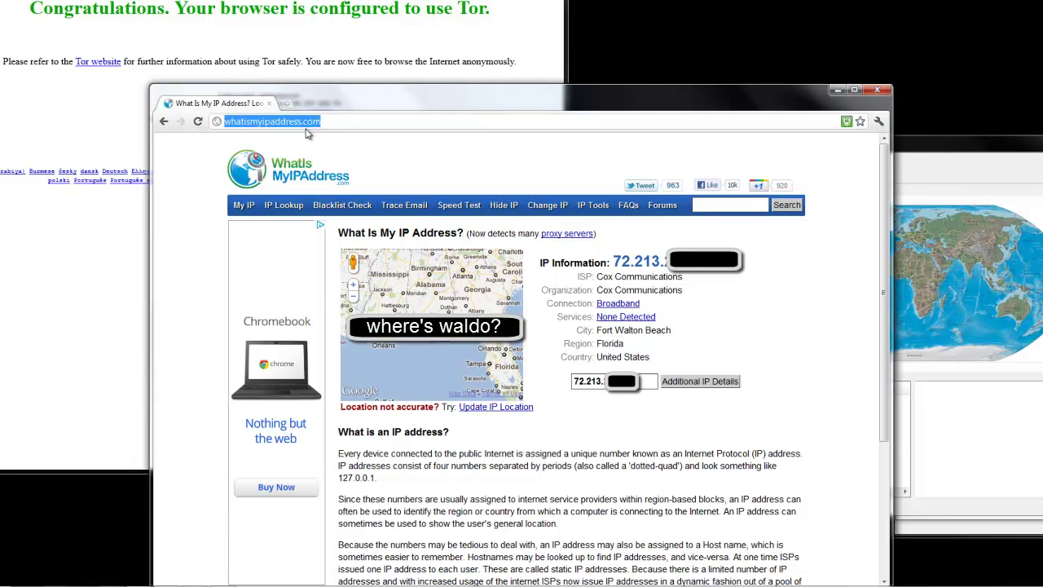
key("BackSpace")
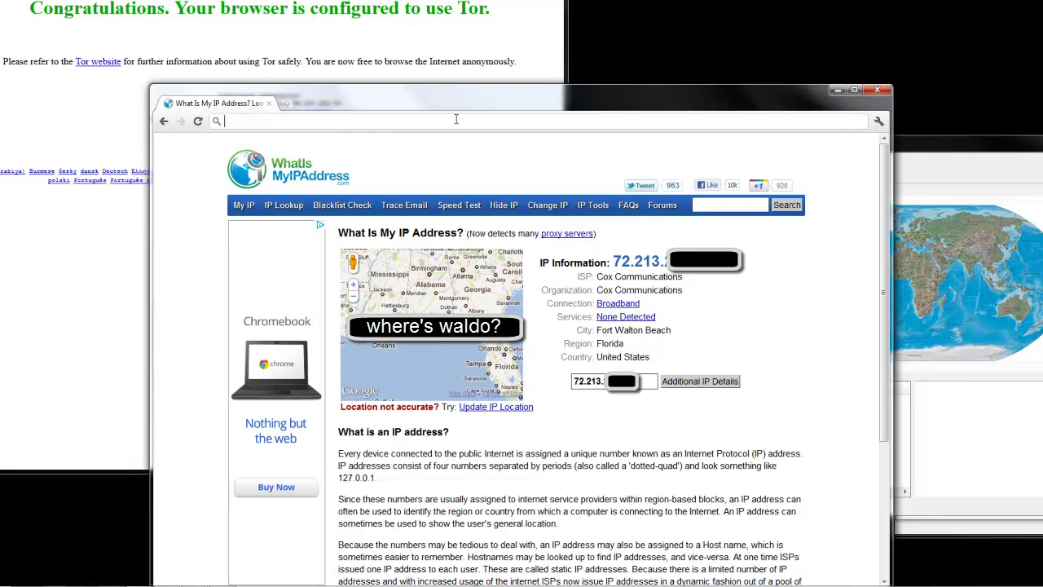
left_click(886, 96)
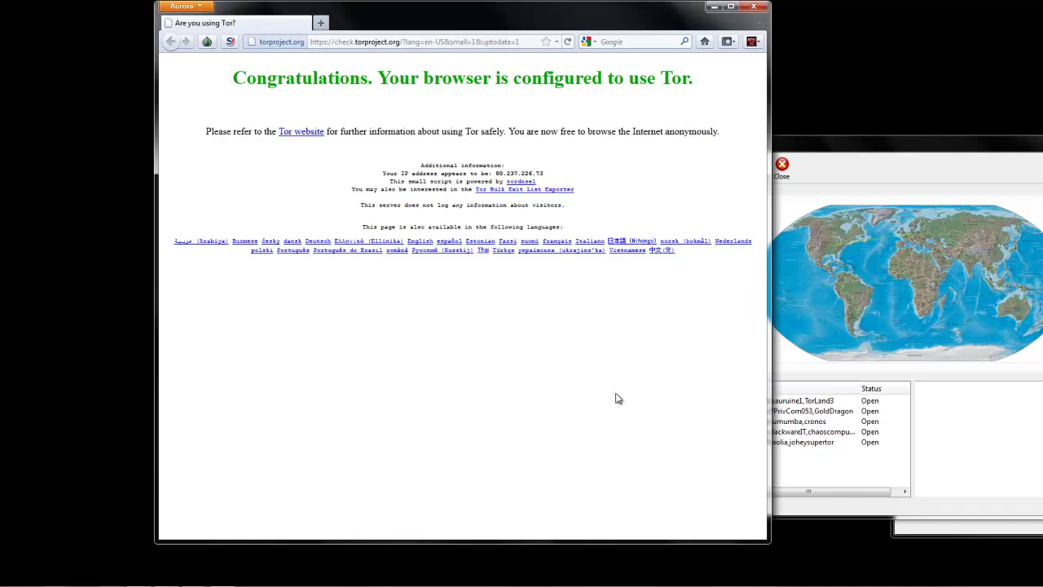
left_click_drag(650, 464, 514, 372)
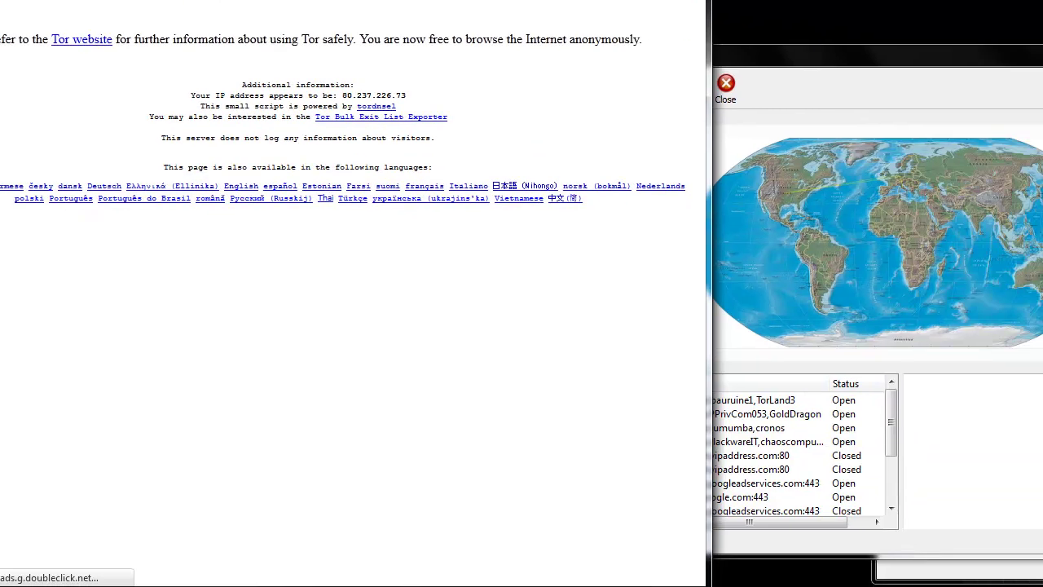
- Bring the Tor Network Map into full view and inspect the relay details of its first three connections
left_click_drag(819, 63, 555, 69)
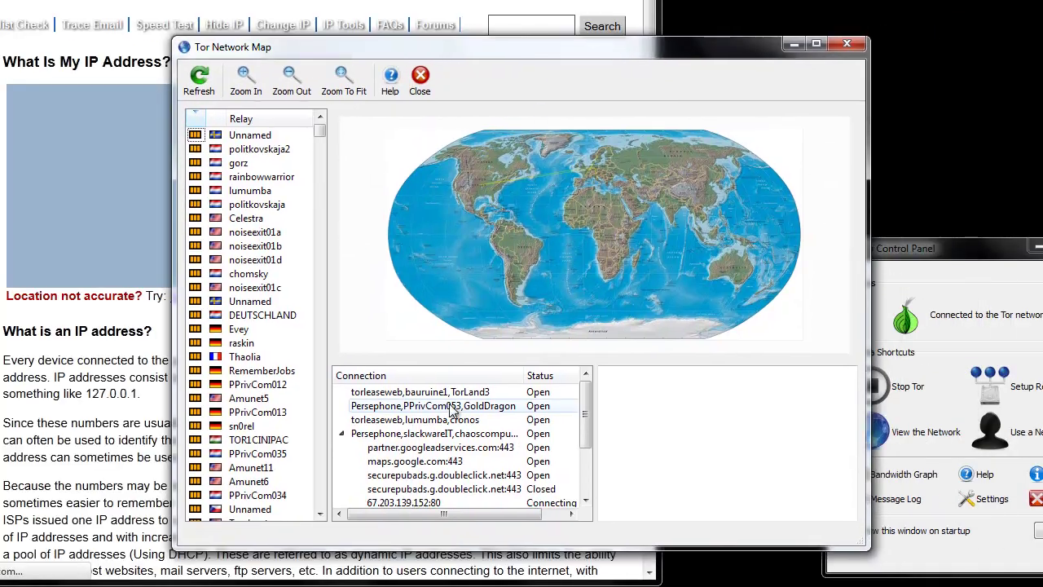
left_click(441, 395)
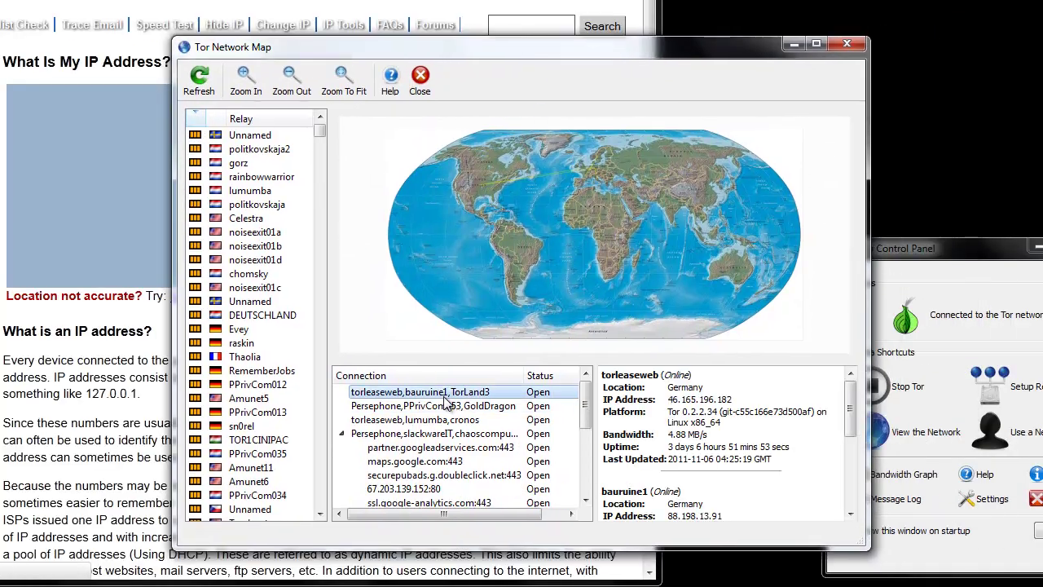
left_click(414, 407)
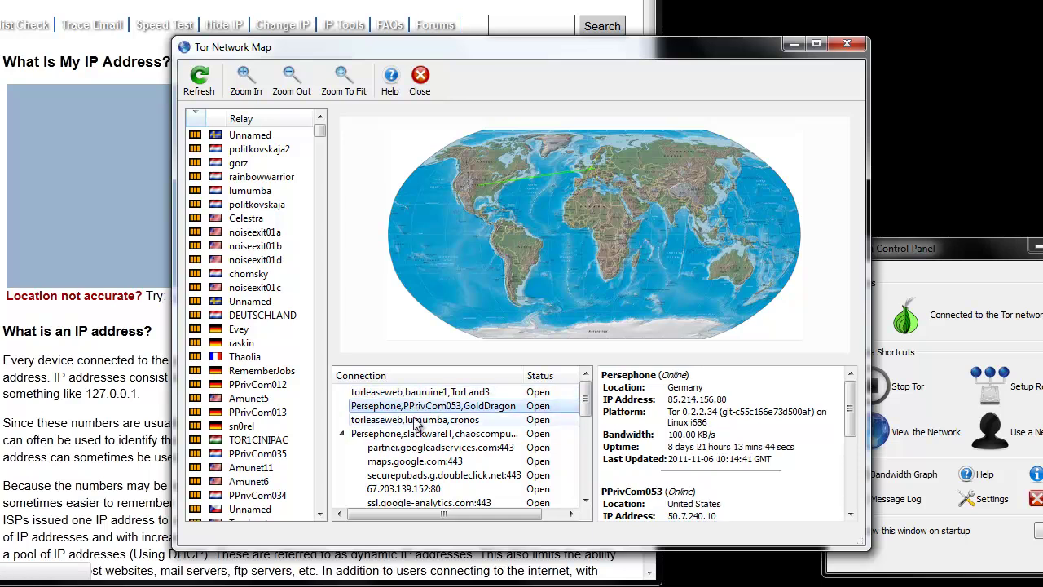
left_click(422, 418)
left_click(429, 406)
left_click(432, 394)
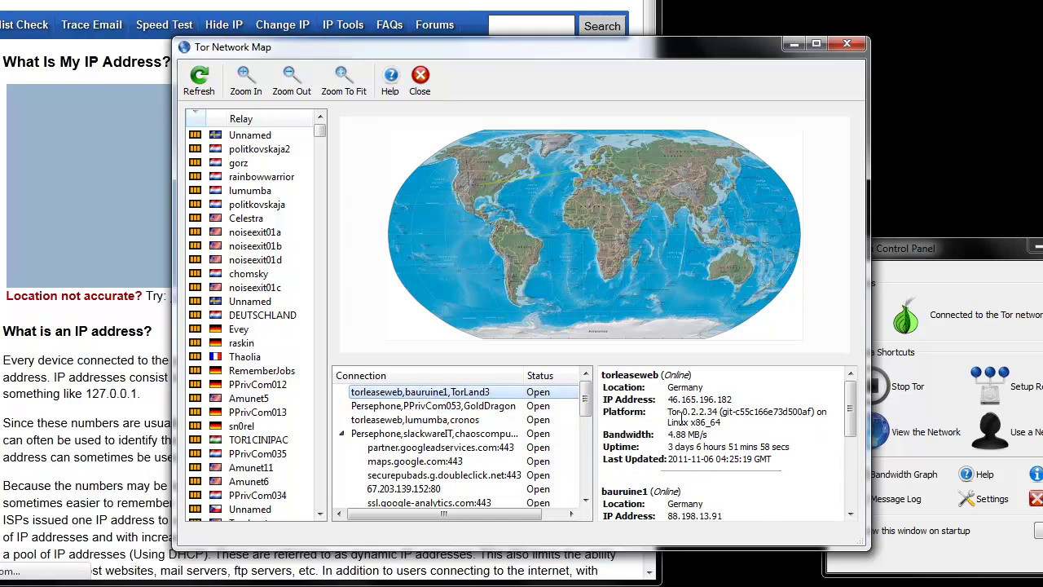
- Inspect the torleaseweb,lumumba,cronos circuit and the partner.googleadservices.com:443 and securepubads.g.doubleclick.net:443 connections
mouse_move(600, 436)
left_mouse_down()
mouse_move(620, 411)
mouse_move(718, 434)
mouse_move(594, 442)
left_mouse_up()
left_click(544, 420)
scroll(545, 420, "right", 1)
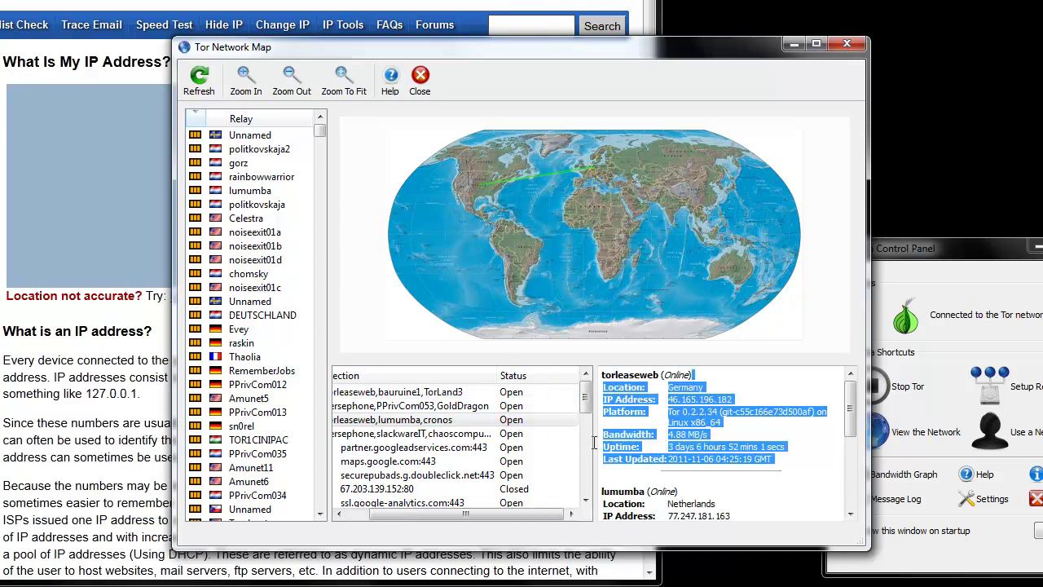
left_click(466, 448)
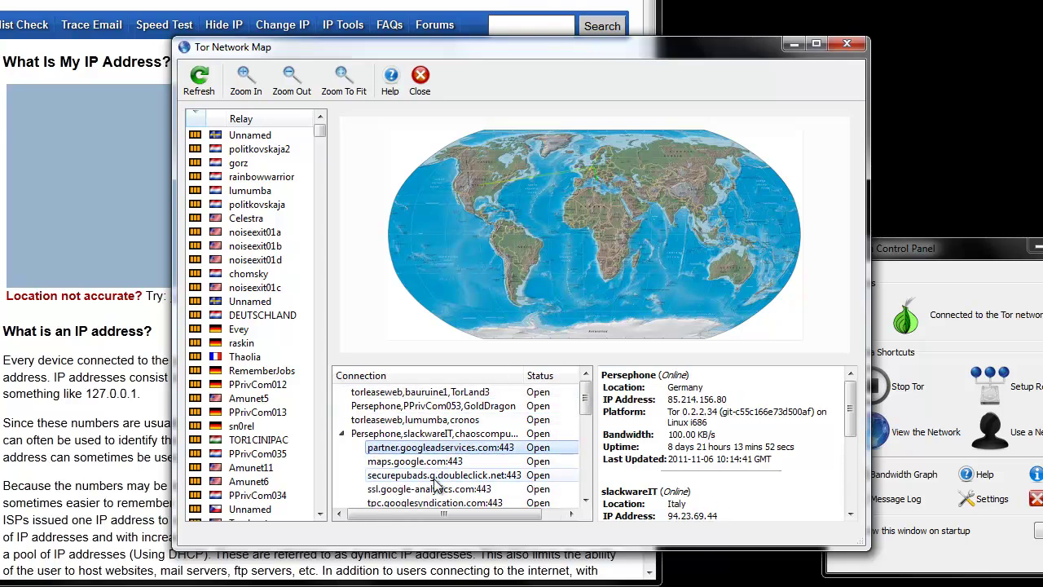
left_click(444, 475)
- Examine the relay paths across the Atlantic and Europe up close on the world map
scroll(600, 209, "up", 1)
scroll(599, 209, "up", 3)
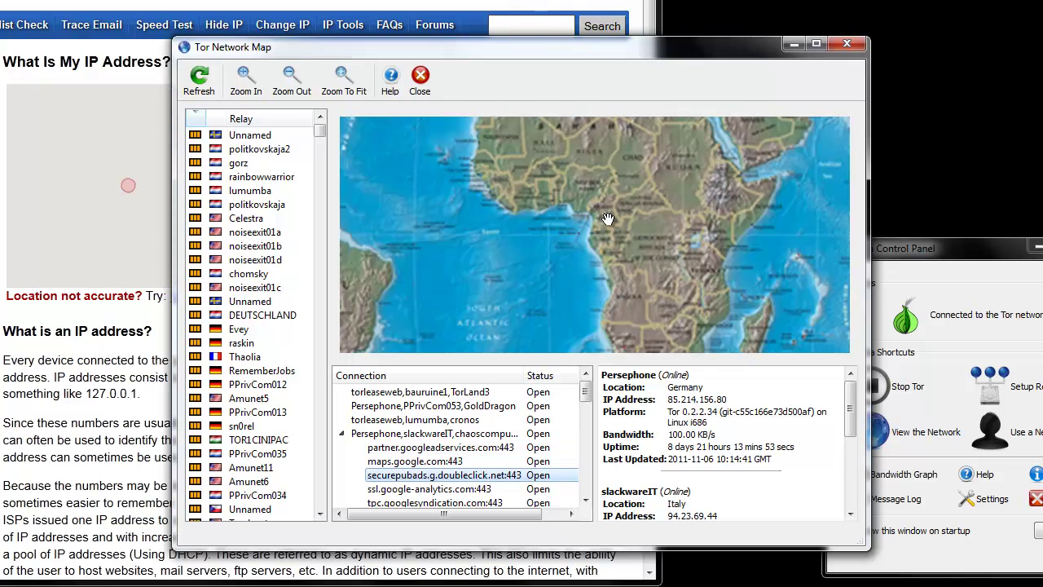
scroll(508, 316, "down", 3)
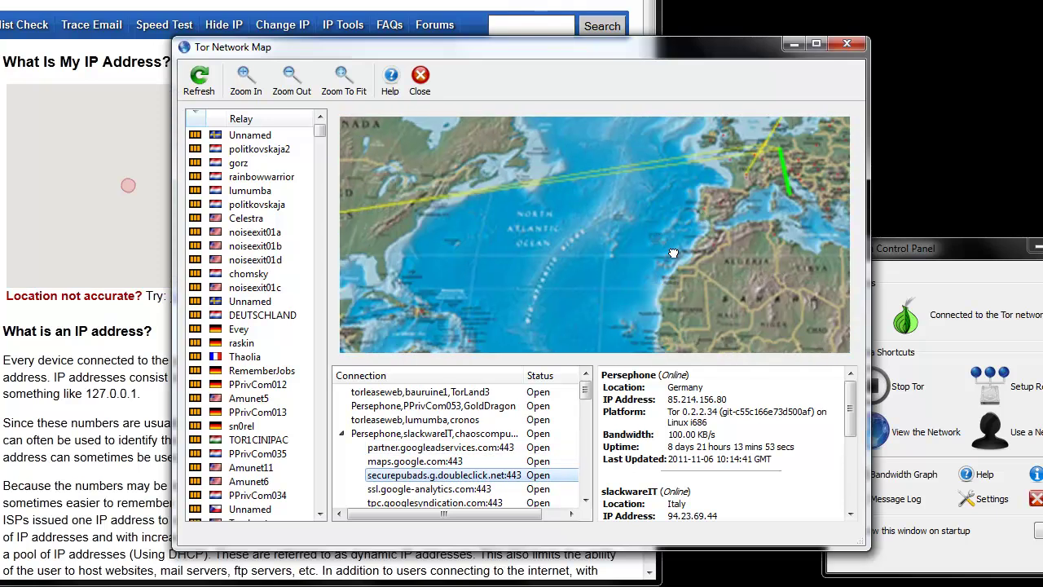
scroll(513, 302, "up", 3)
scroll(511, 302, "down", 3)
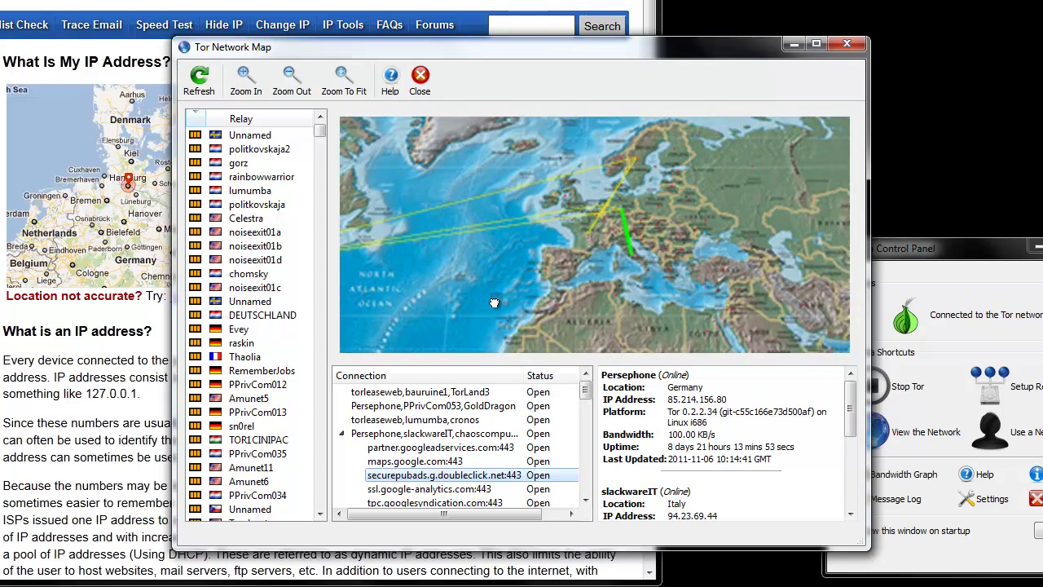
scroll(469, 228, "up", 3)
scroll(455, 219, "down", 3)
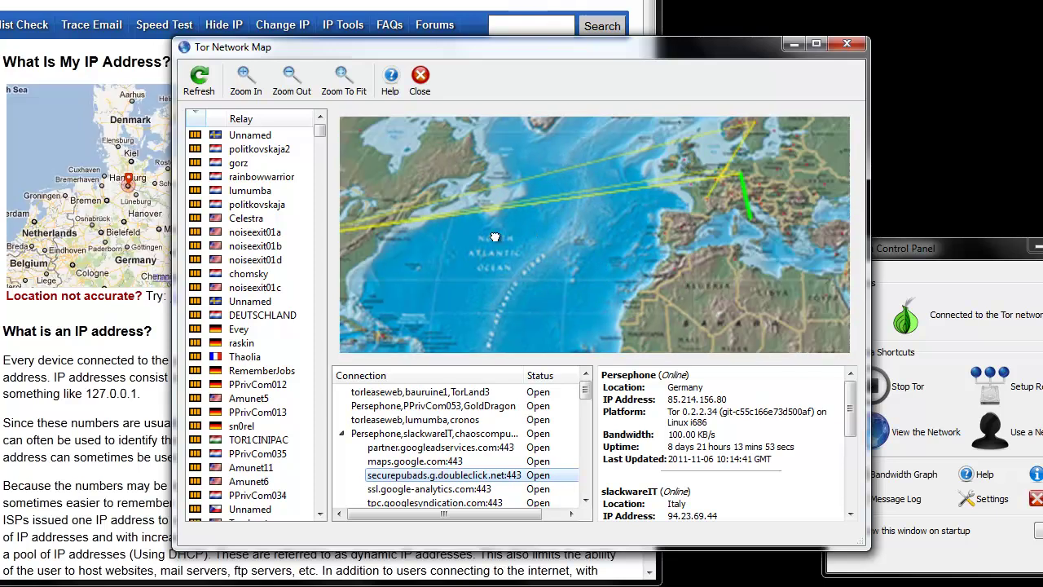
scroll(424, 250, "up", 3)
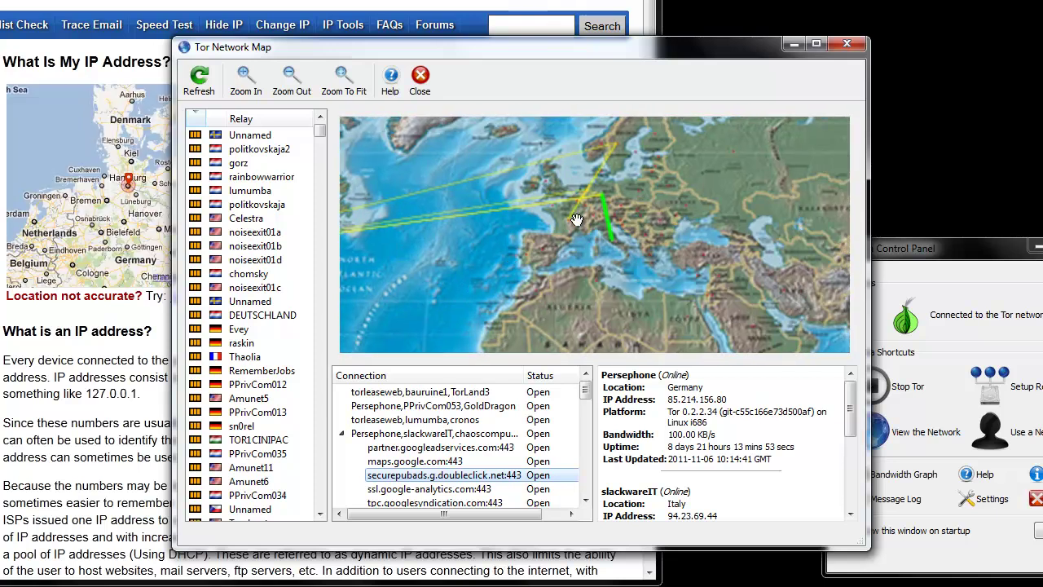
- Inspect further streams under the Persephone,slackwareIT circuit, from ssl.google-analytics.com:443 down to 209.85.169.95:443
left_click(496, 489)
left_click(479, 504)
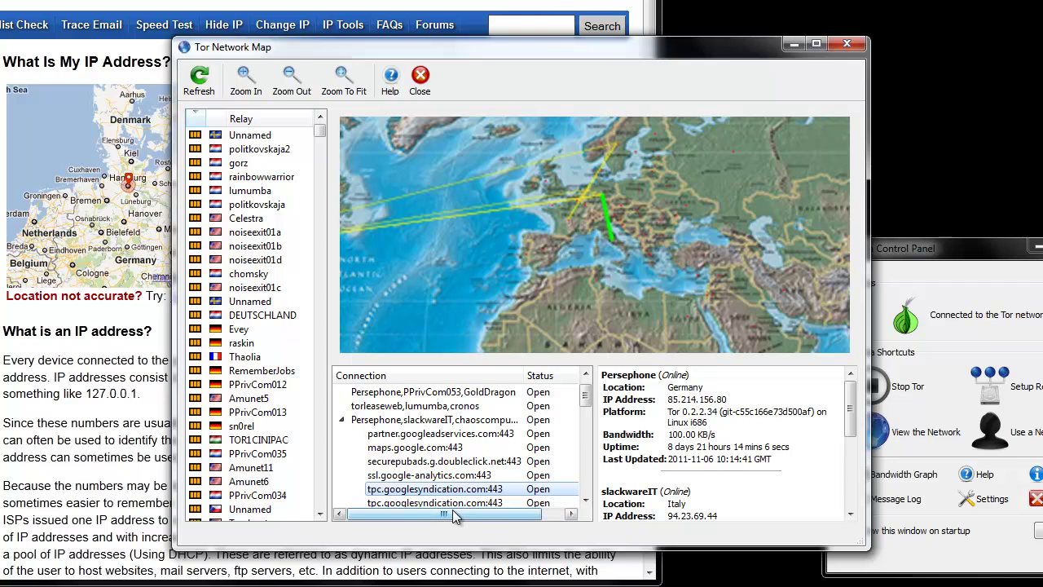
scroll(456, 481, "down", 2)
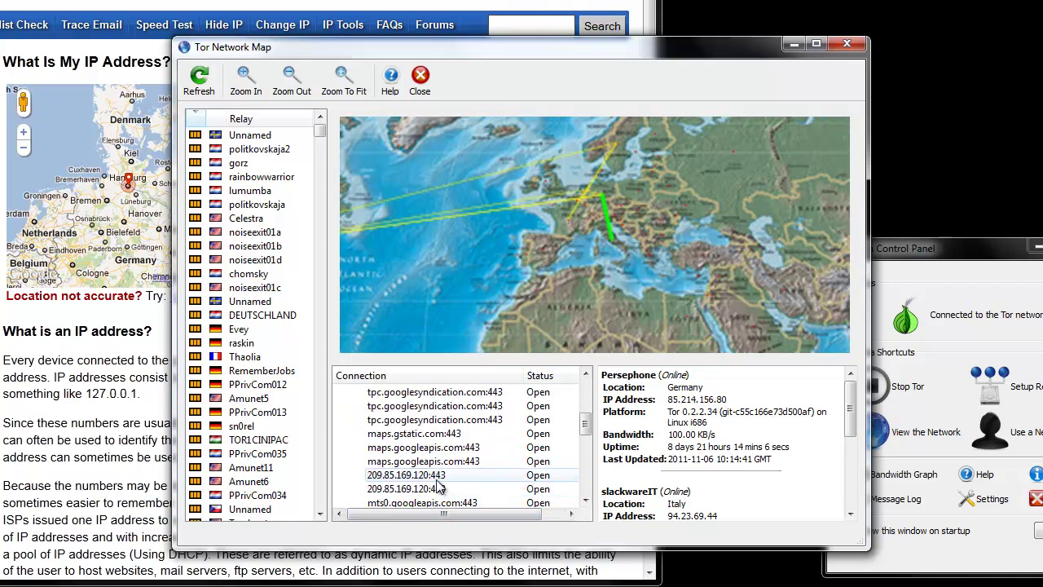
left_click(440, 434)
left_click(440, 475)
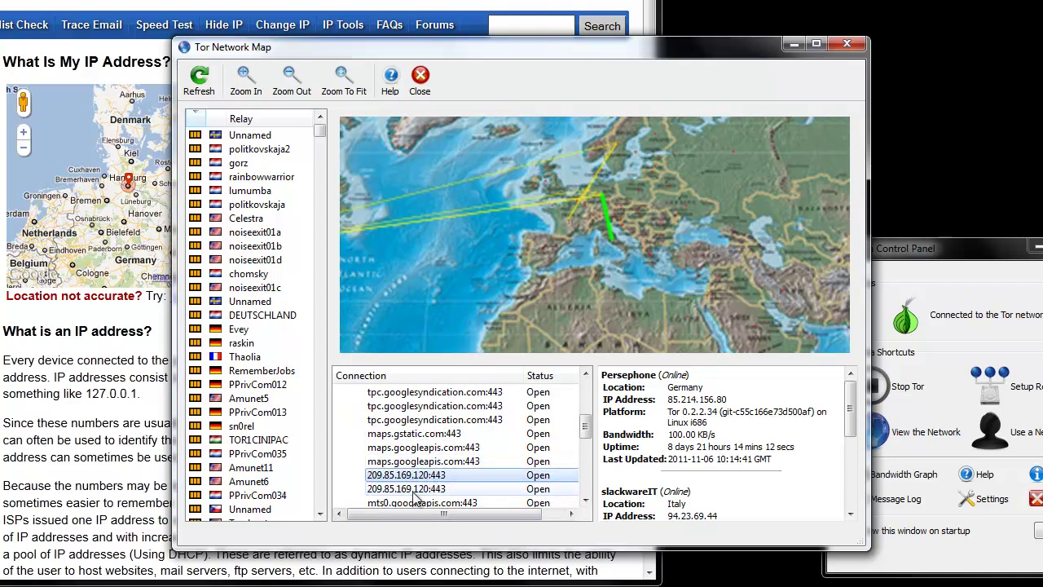
scroll(428, 457, "down", 2)
left_click(416, 434)
scroll(408, 483, "down", 2)
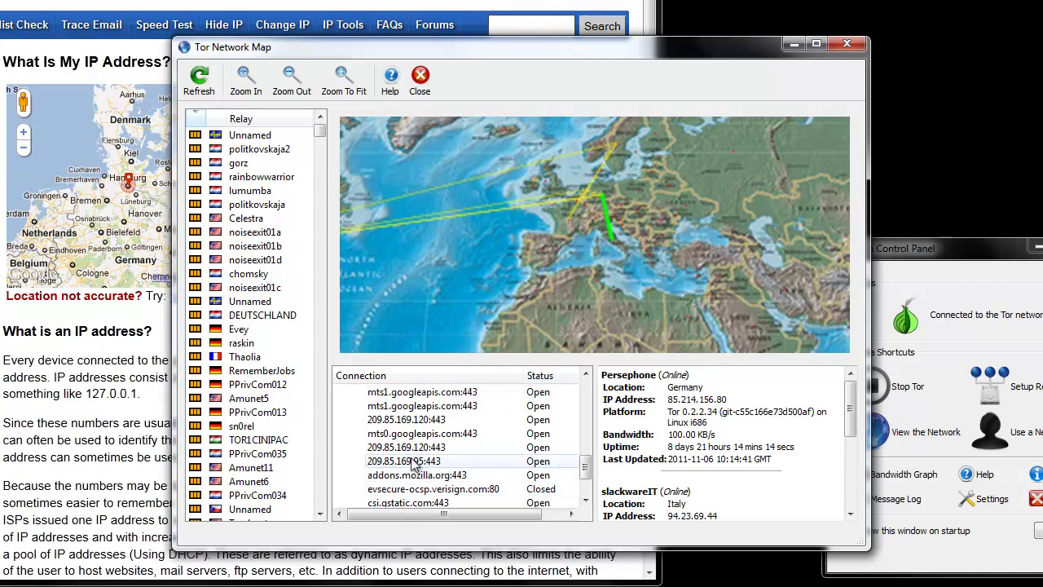
left_click(414, 460)
- Move the Tor Network Map aside and check the IP information and location on the What Is My IP Address page
left_click_drag(469, 46, 759, 175)
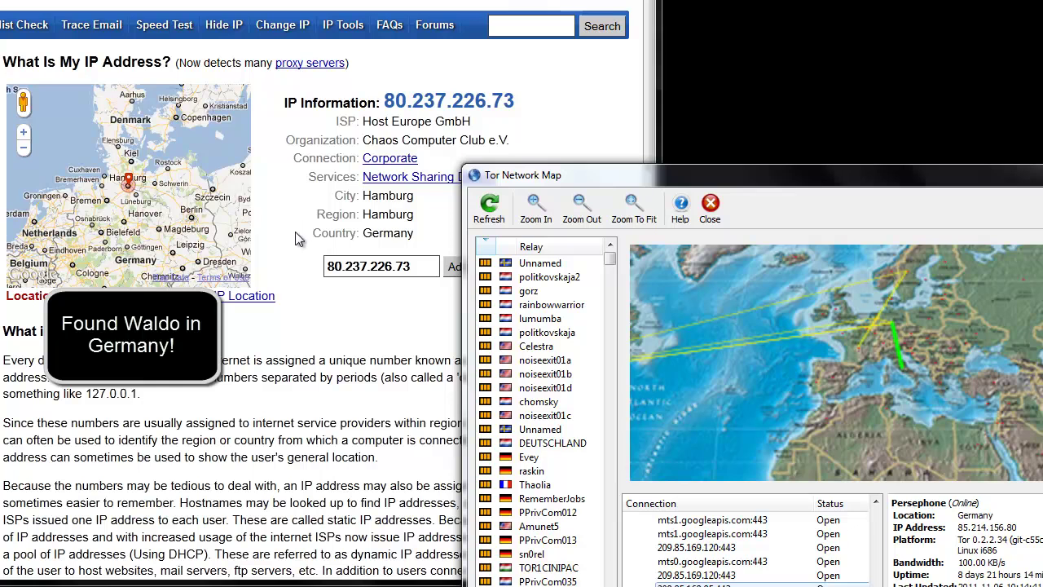
left_click(298, 238)
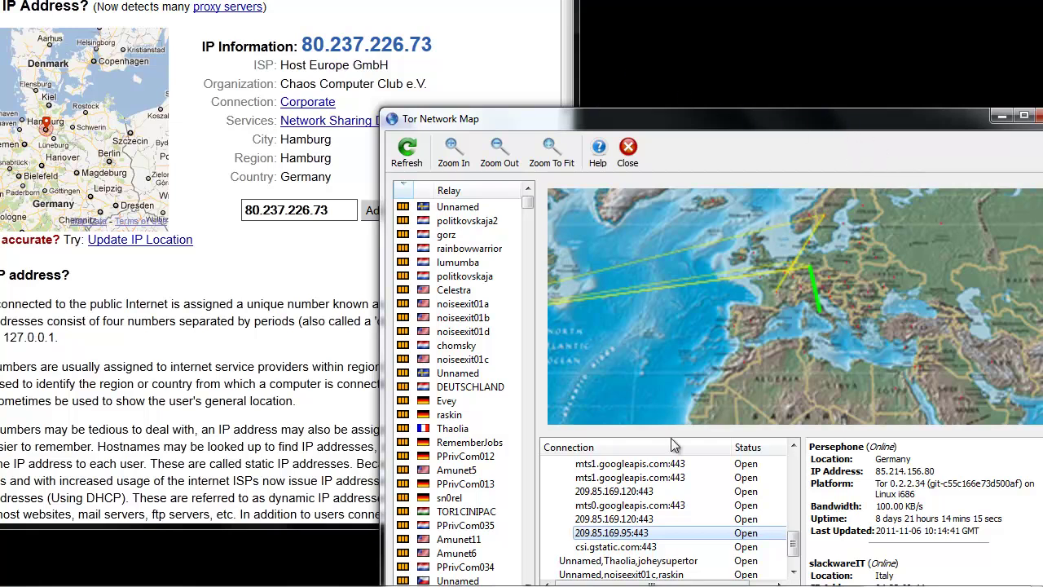
- Compare the routes of the circuits at the start of the connection list, then the maps.google.com:443 stream
left_click(656, 491)
scroll(680, 518, "up", 5)
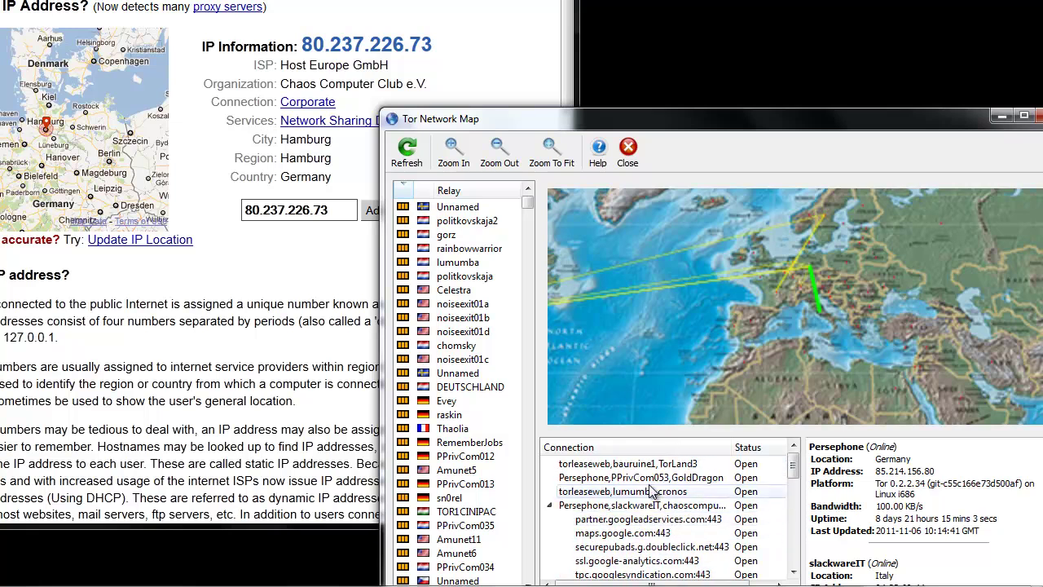
left_click(662, 480)
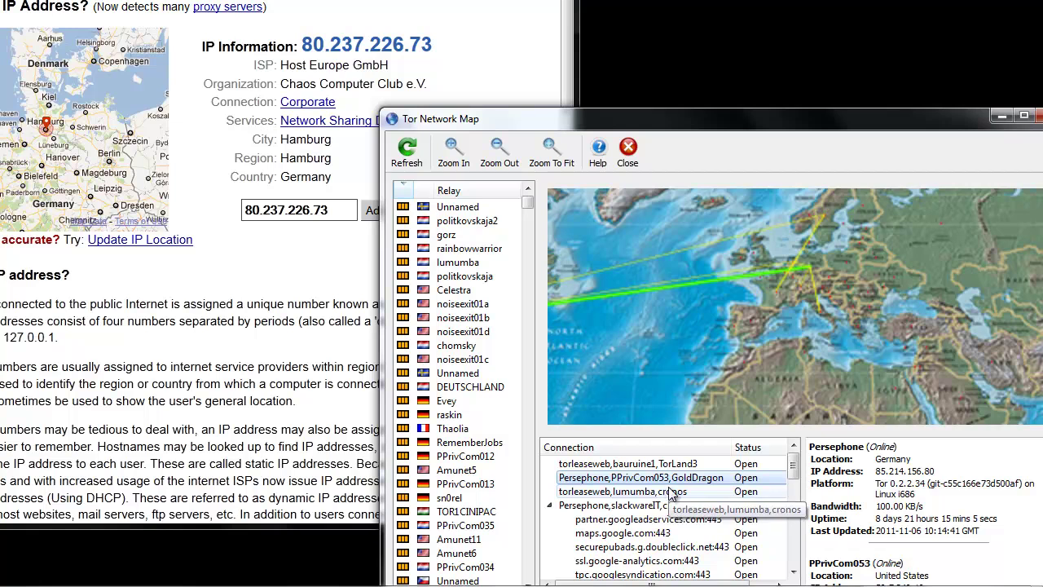
key("Up")
left_click(670, 506)
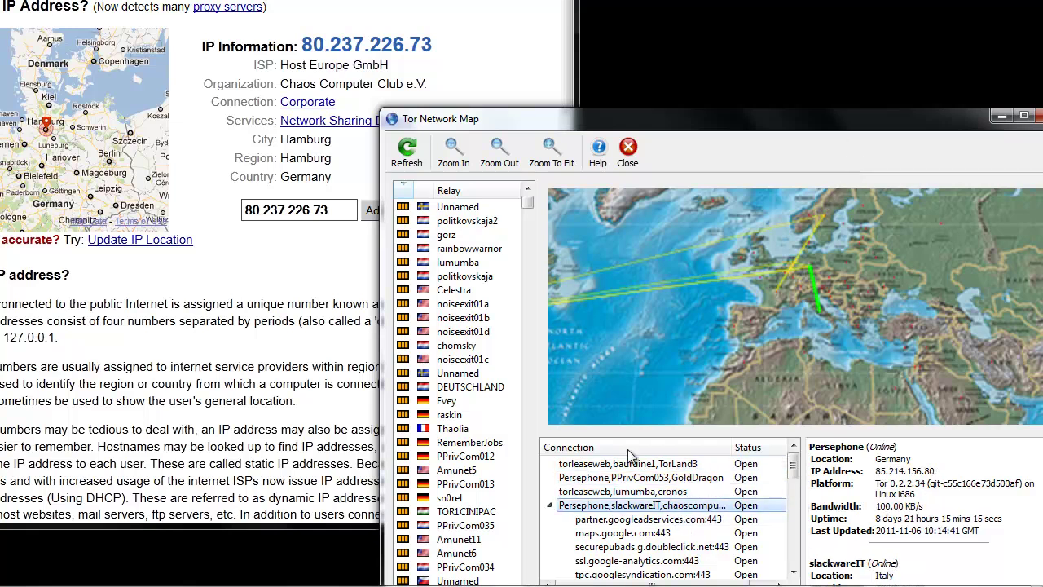
left_click(623, 491)
left_click(631, 534)
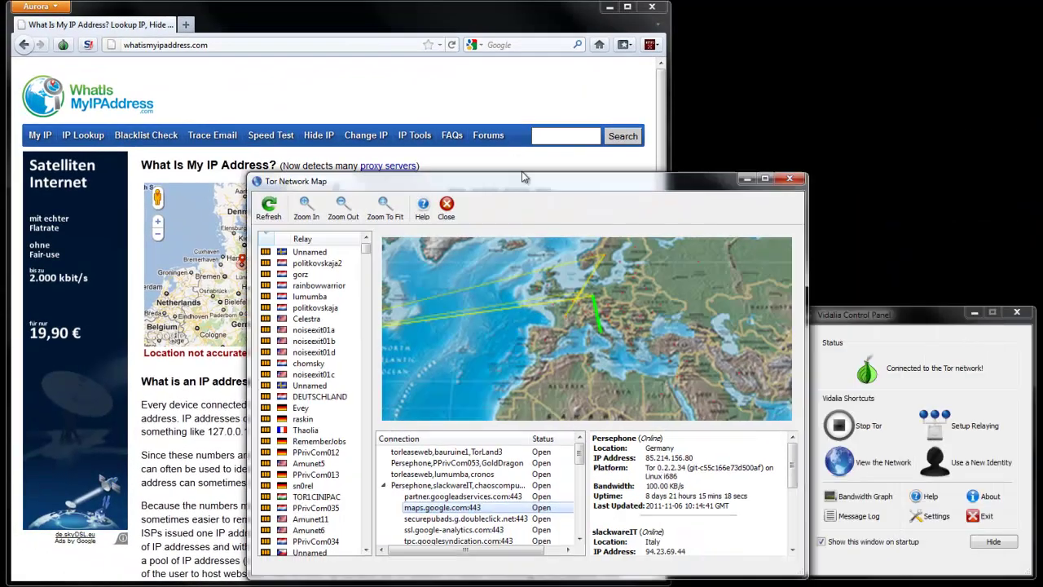
- Close the Tor Network Map and open the bandwidth graph from the Vidalia Control Panel
left_click_drag(776, 182, 729, 174)
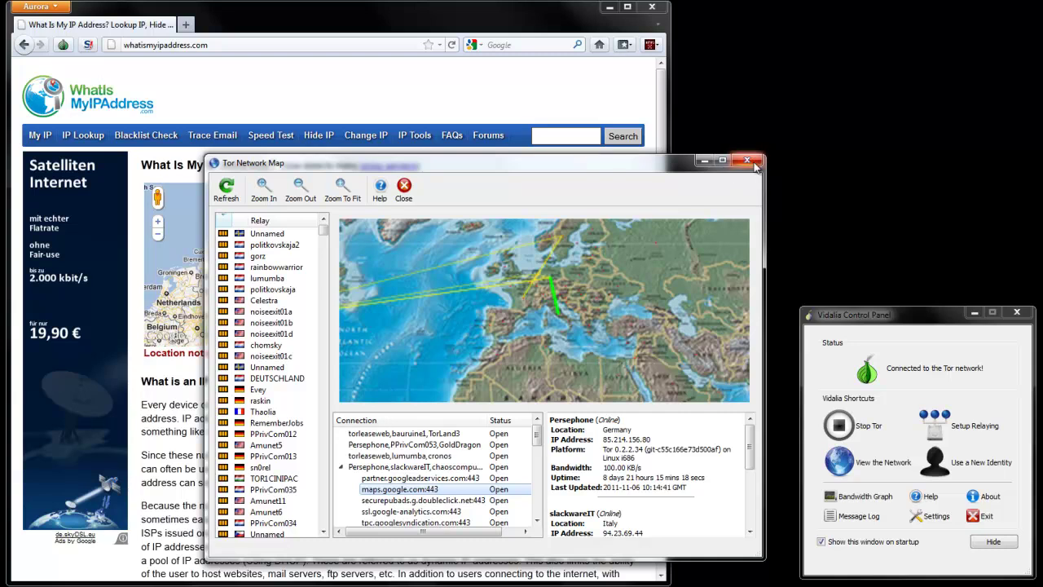
left_click(746, 160)
left_click(848, 499)
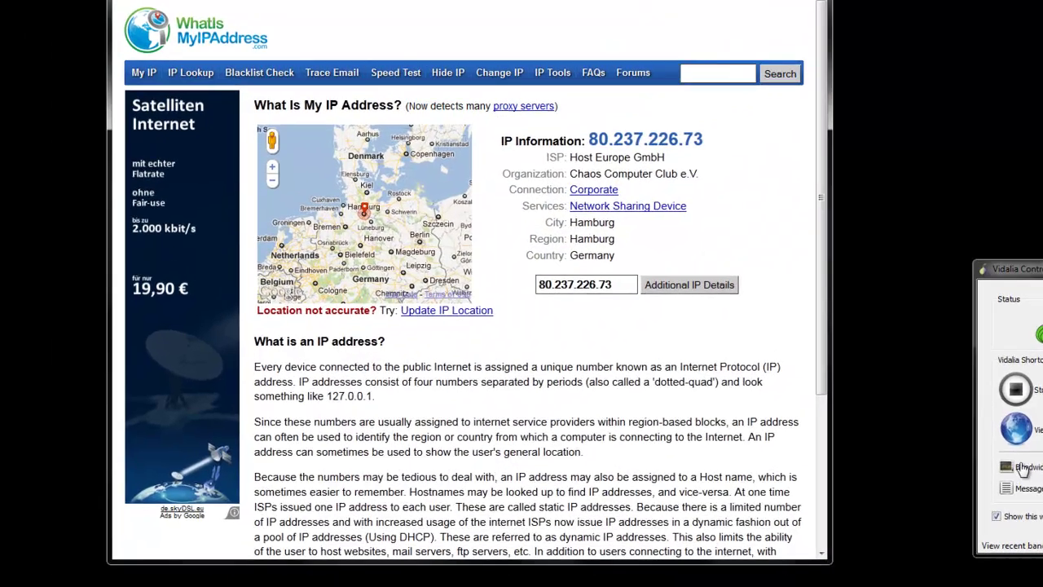